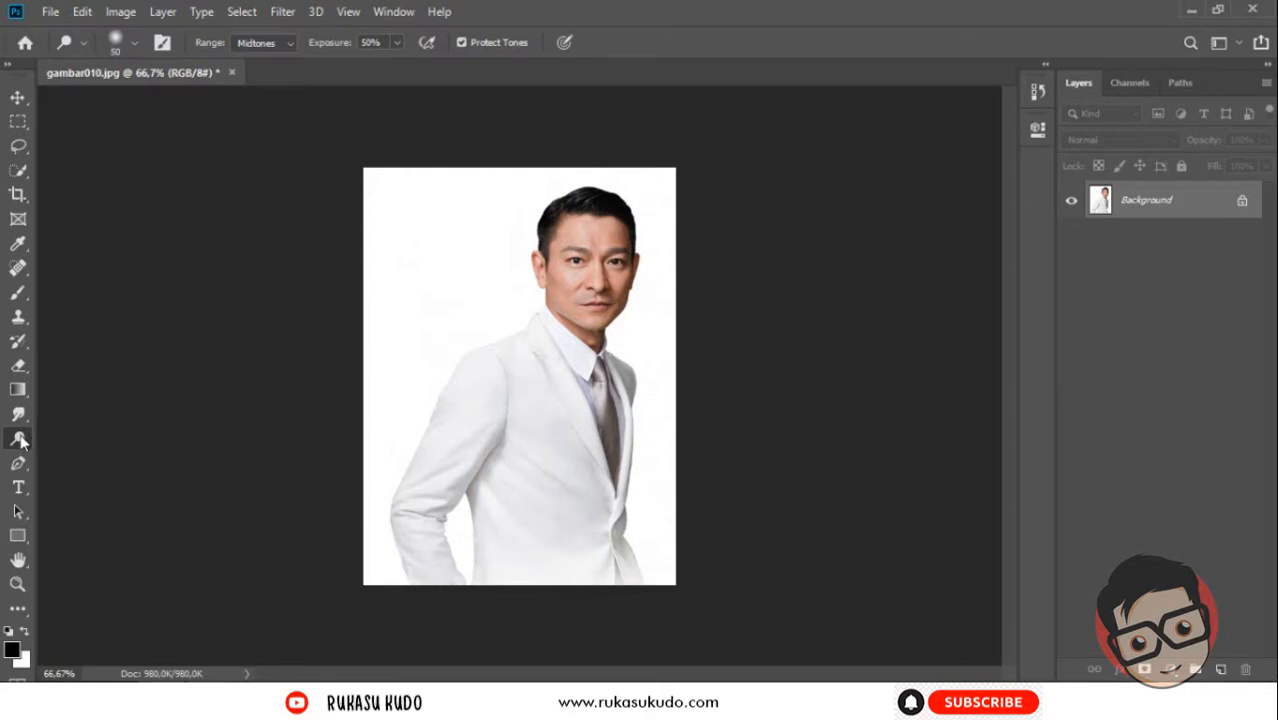
Select the Dodge tool and set its tonal range to Shadows
right_click(19, 440)
click(63, 437)
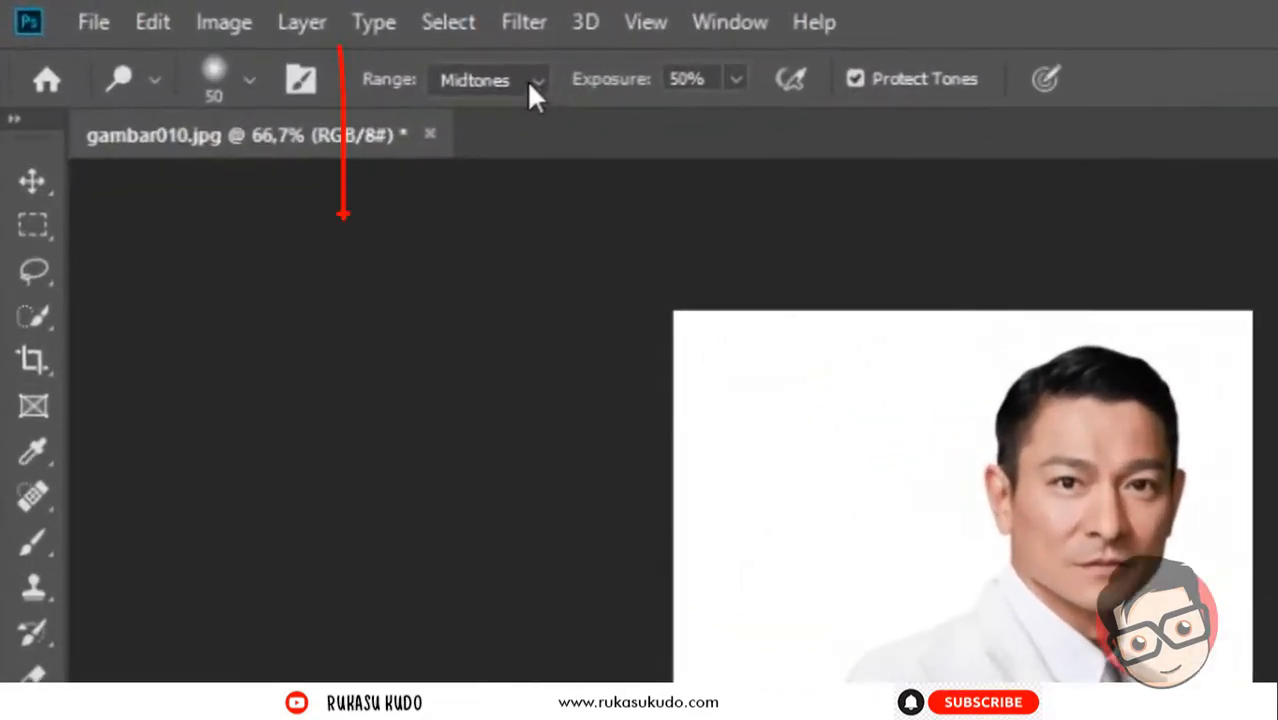
click(287, 46)
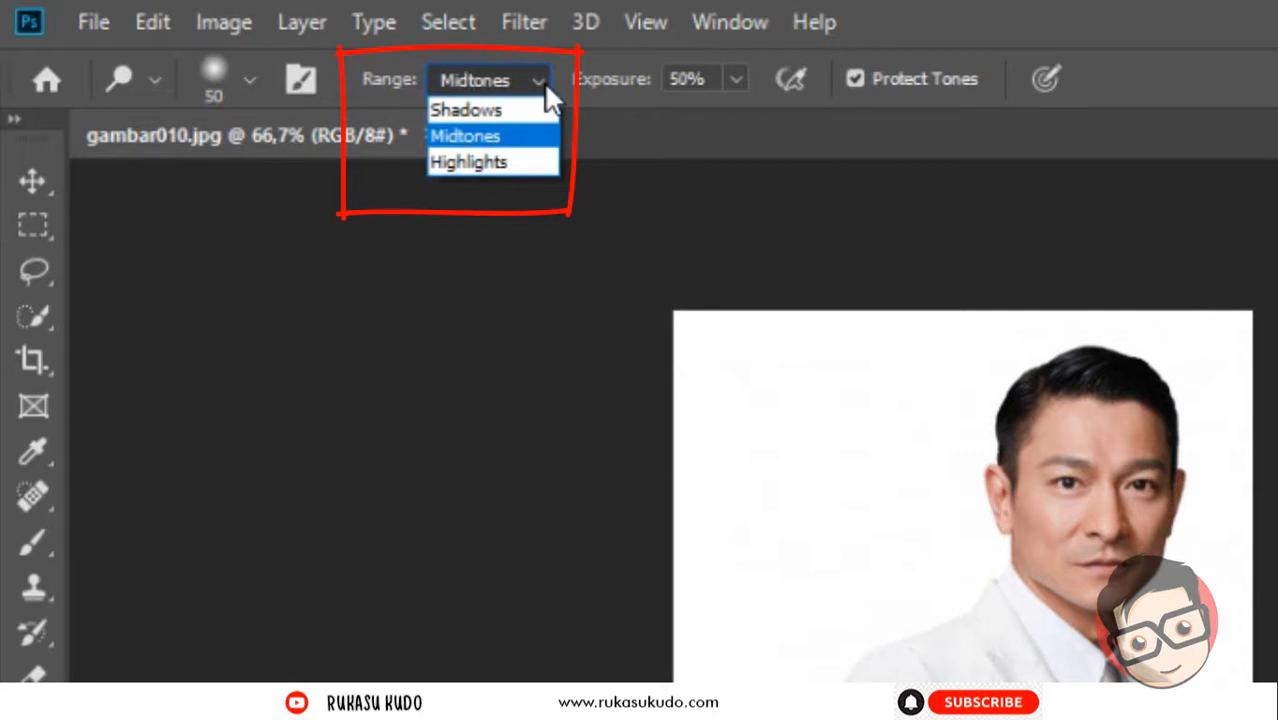
click(530, 112)
click(537, 82)
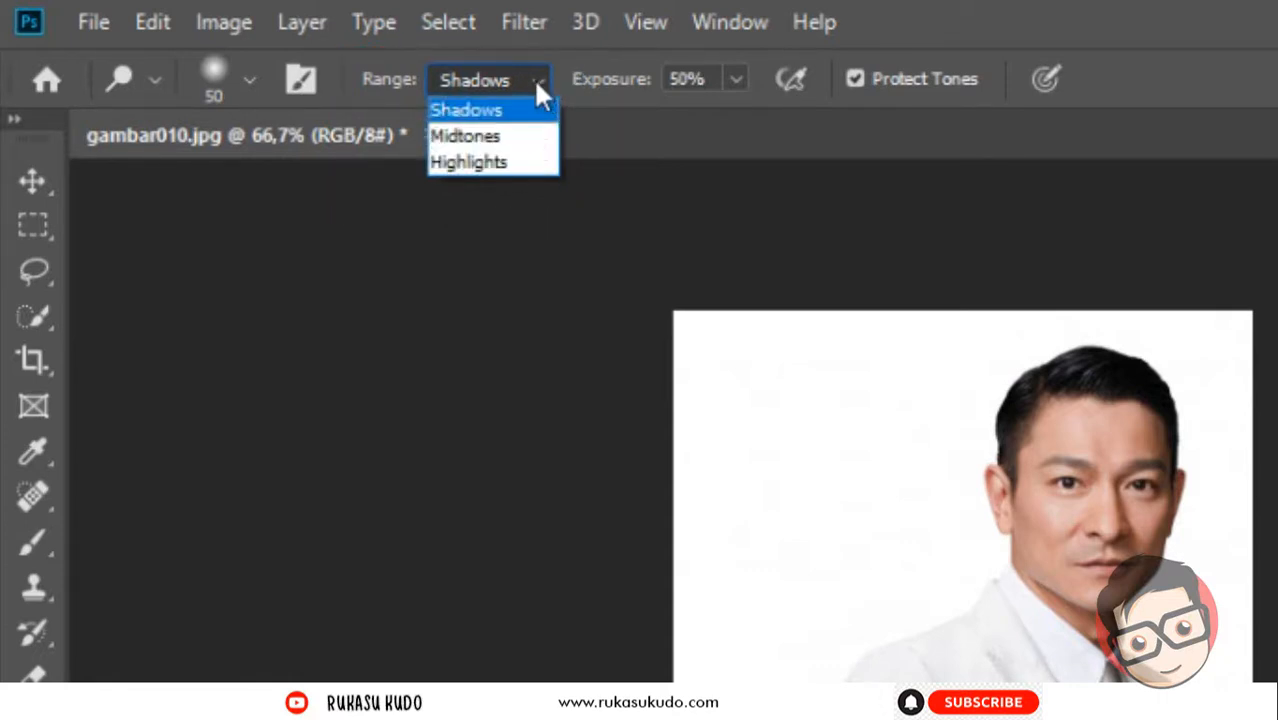
click(520, 102)
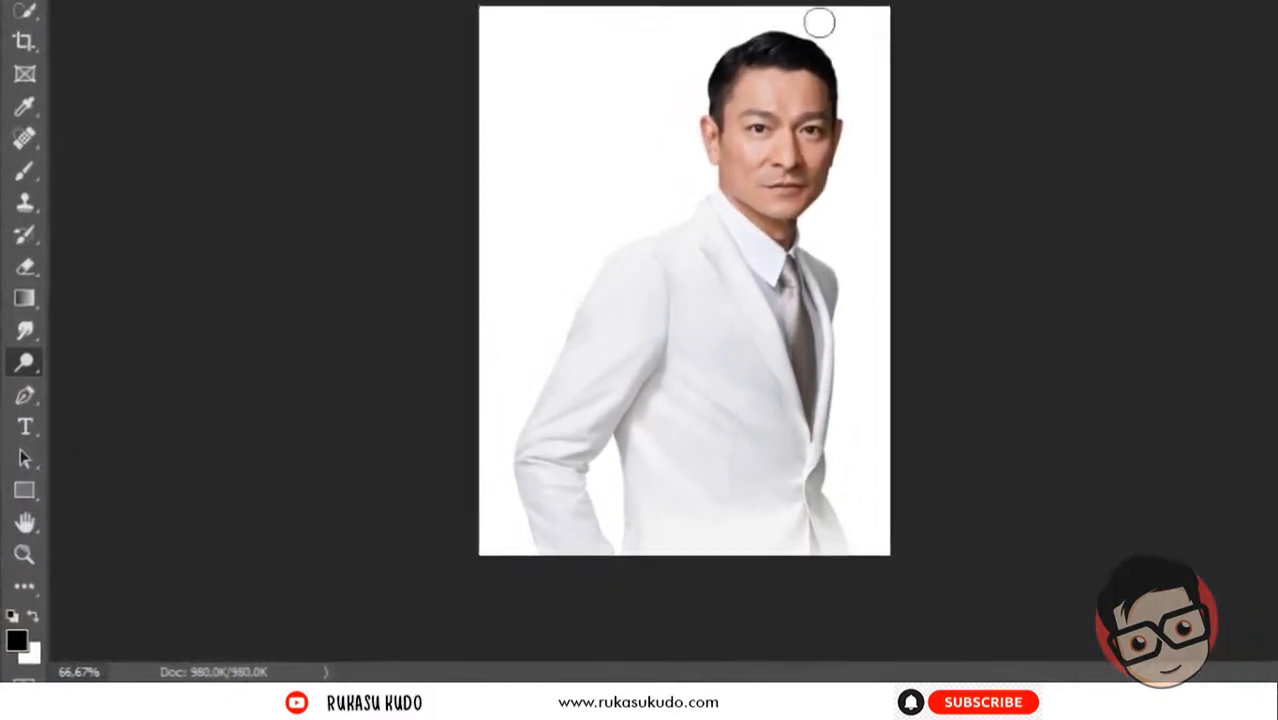
Lighten the man's neck and white suit with the Dodge tool, using the Midtones range at 50% exposure
right_click(17, 433)
click(100, 350)
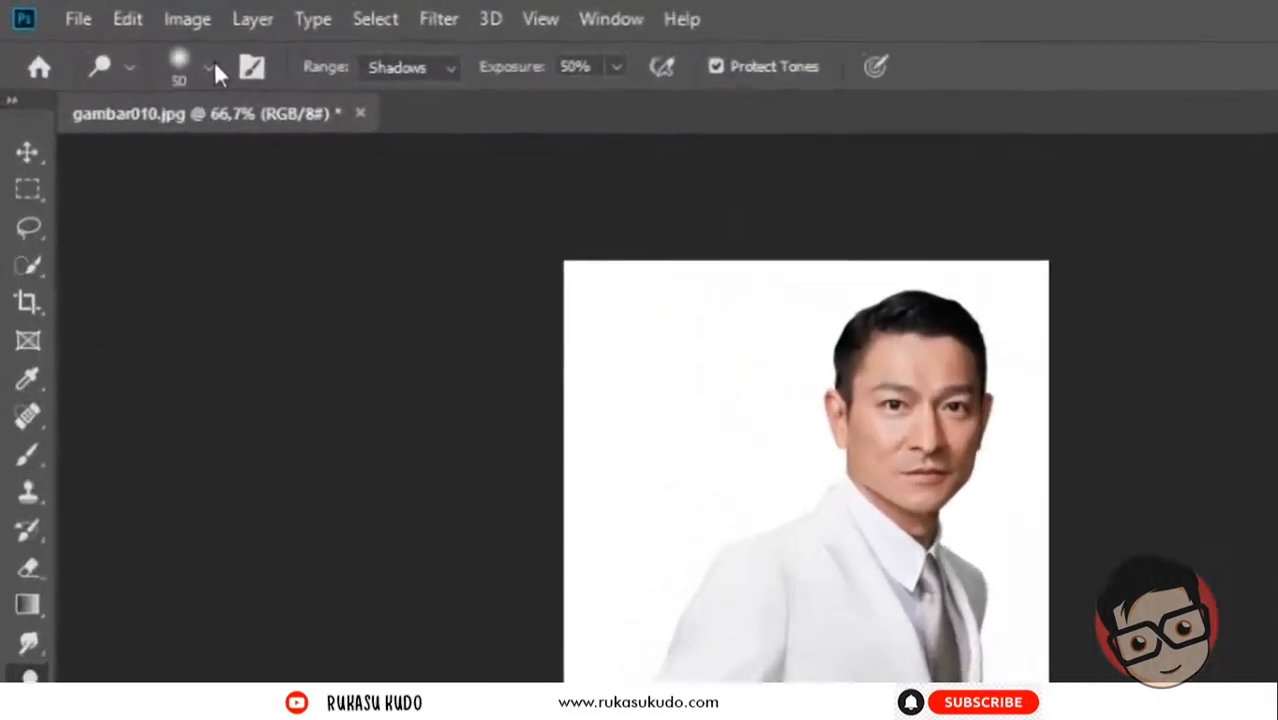
click(222, 71)
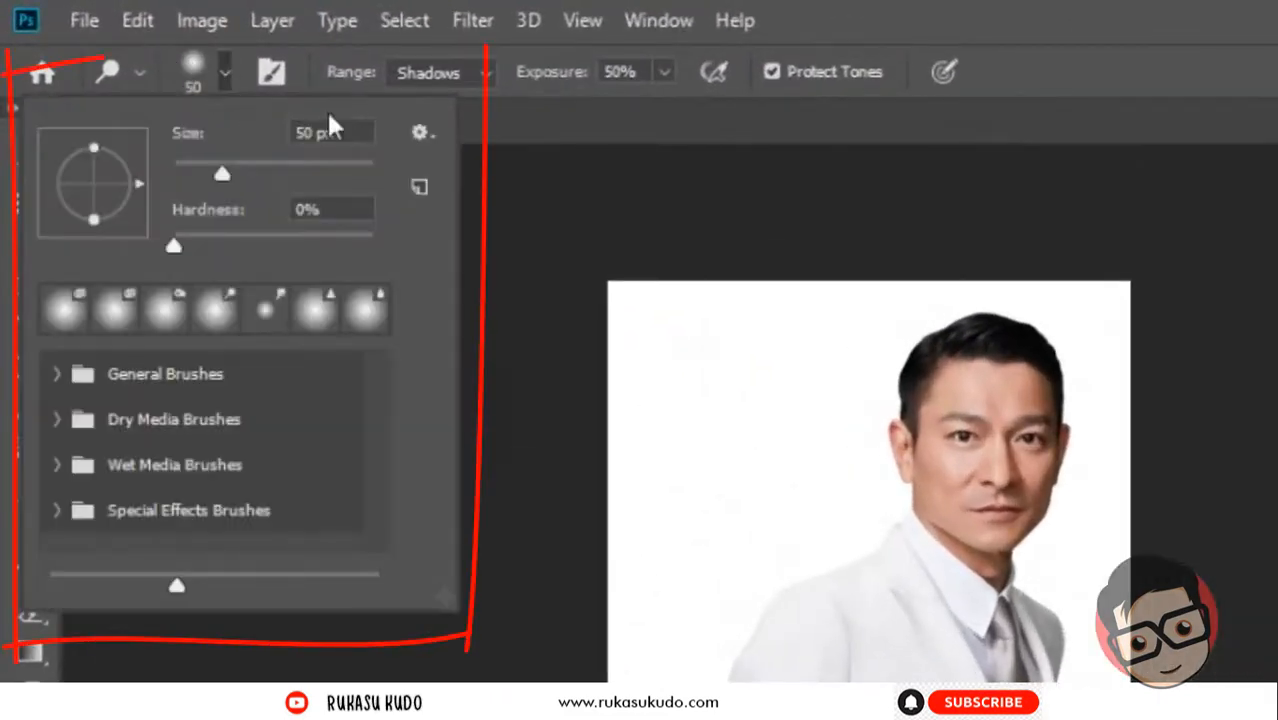
click(357, 70)
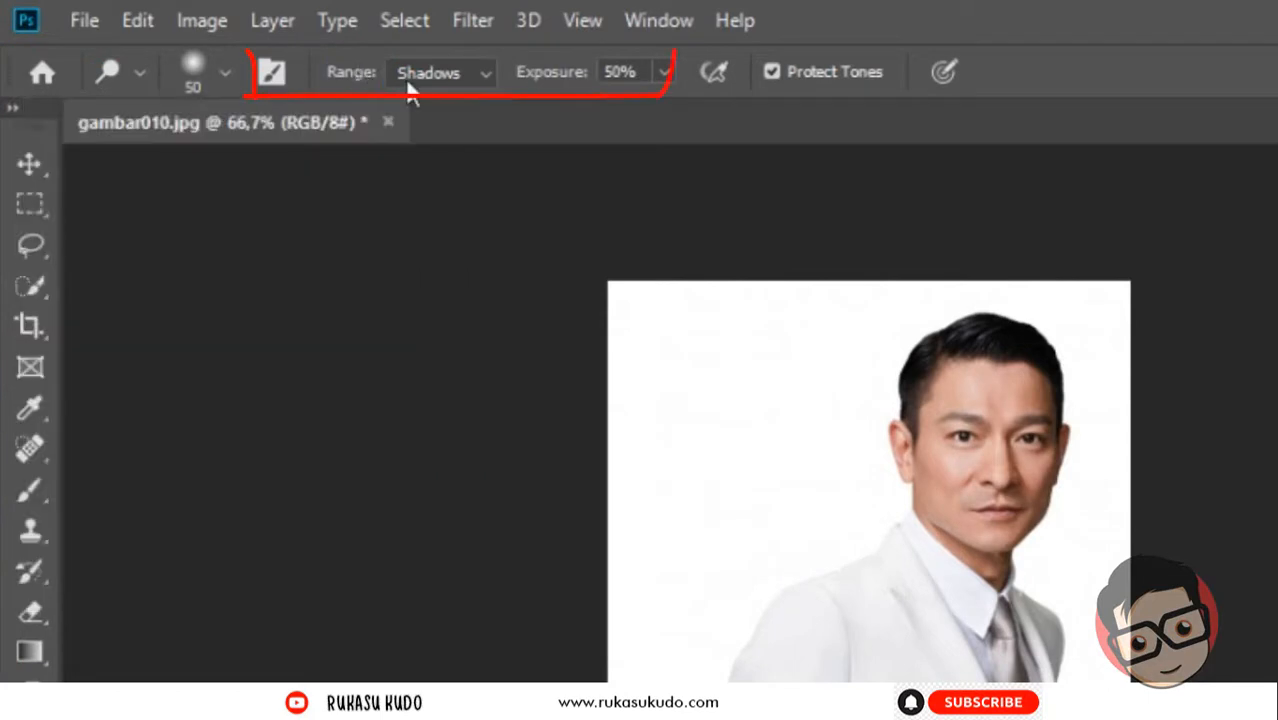
click(440, 80)
click(452, 125)
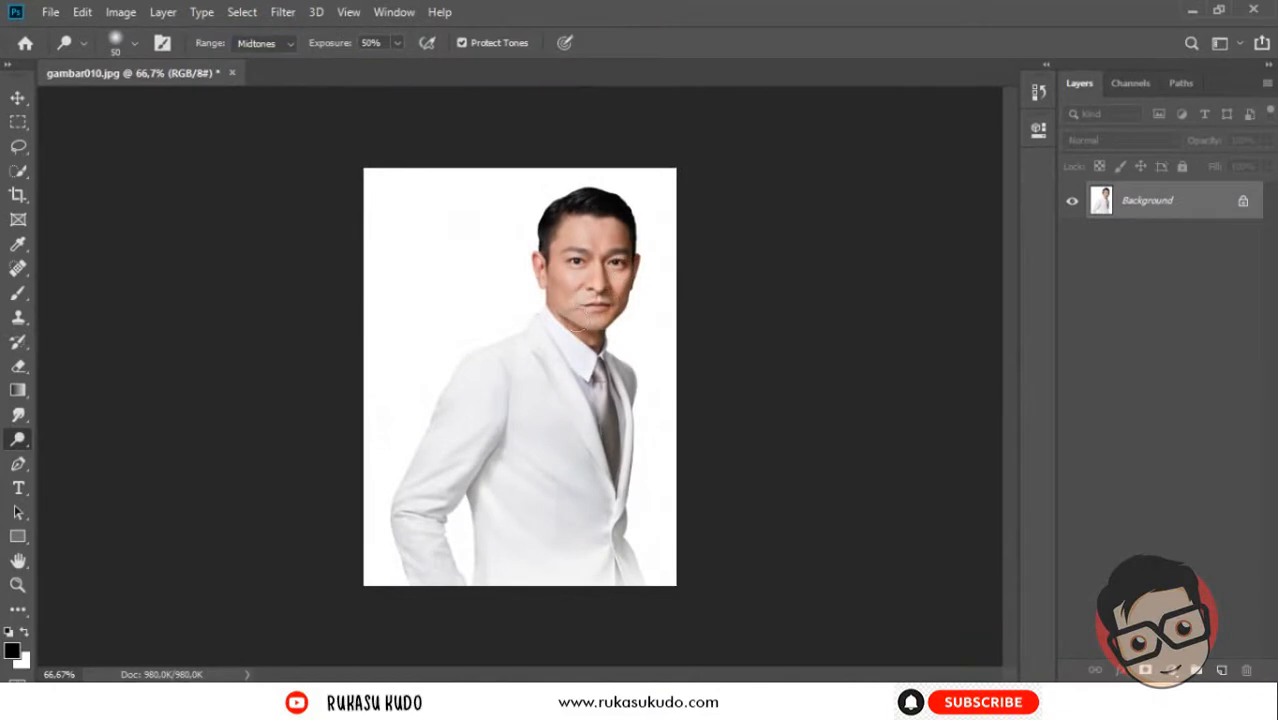
drag(582, 327, 594, 350)
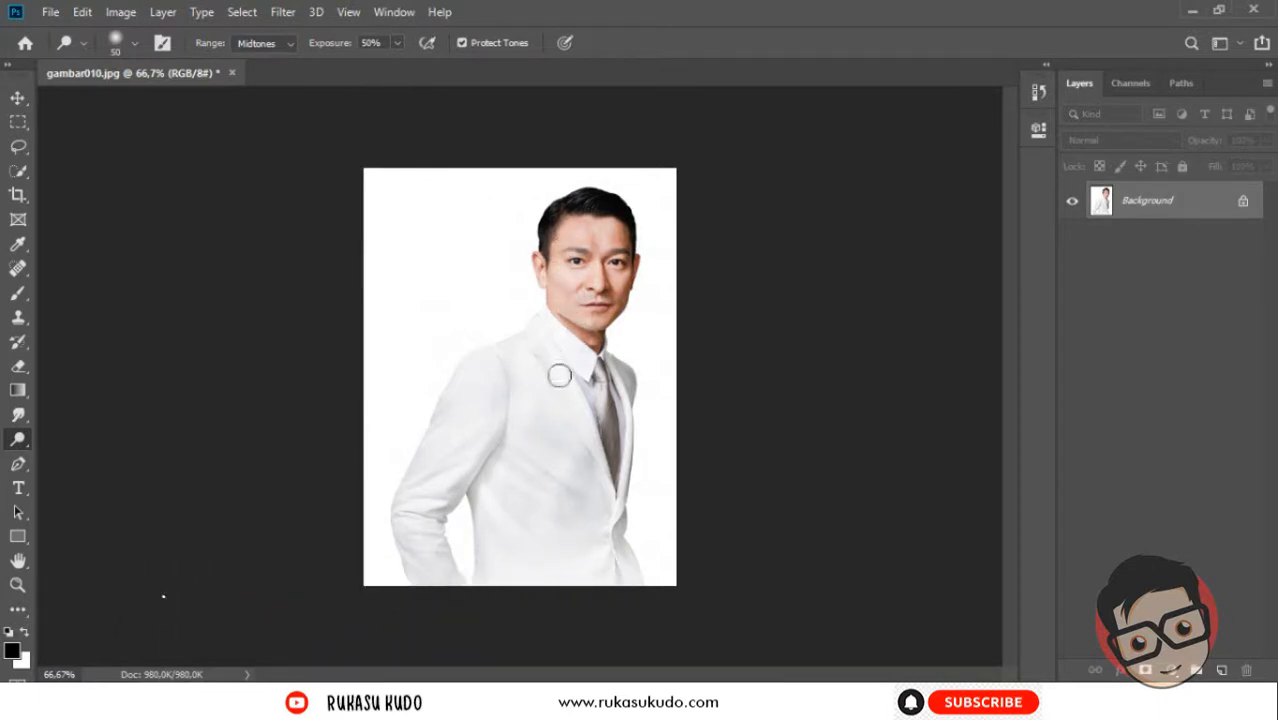
mouse_move(592, 422)
mouse_down()
mouse_move(605, 348)
mouse_move(611, 511)
mouse_up()
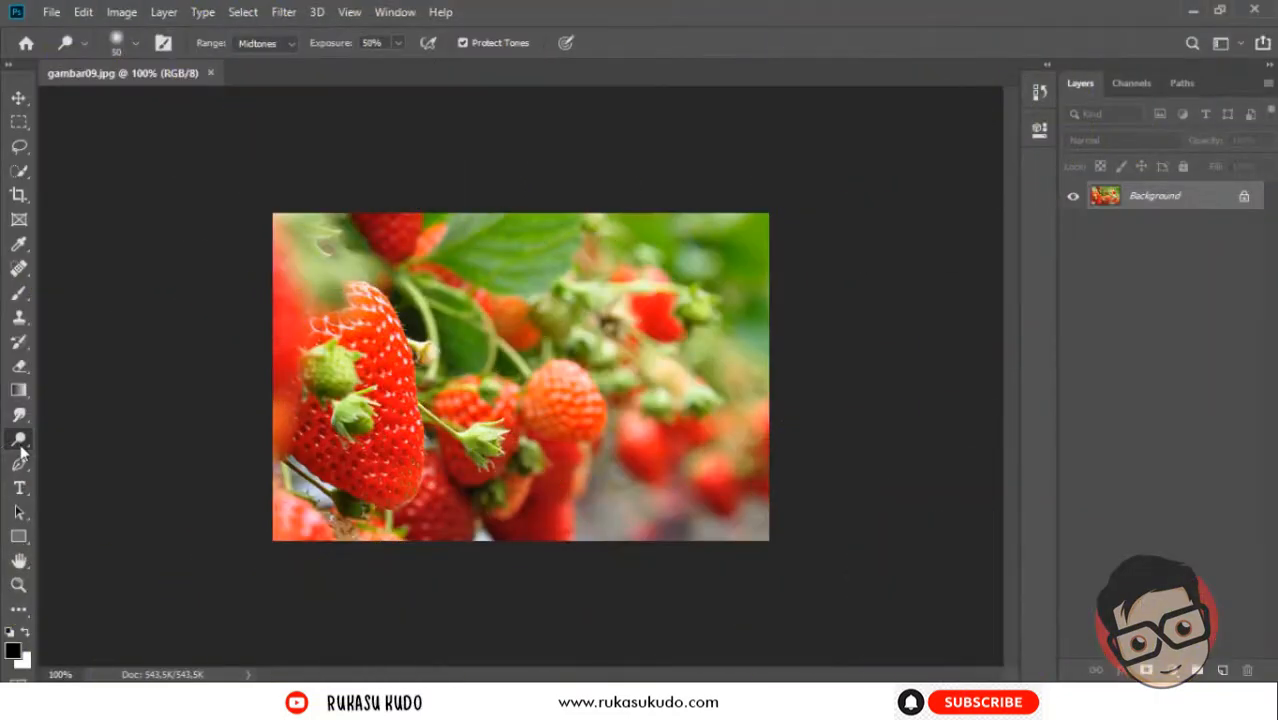
Darken the strawberry photo with the Burn tool, brushing over the large front strawberry and the blurred berries behind it
right_click(21, 447)
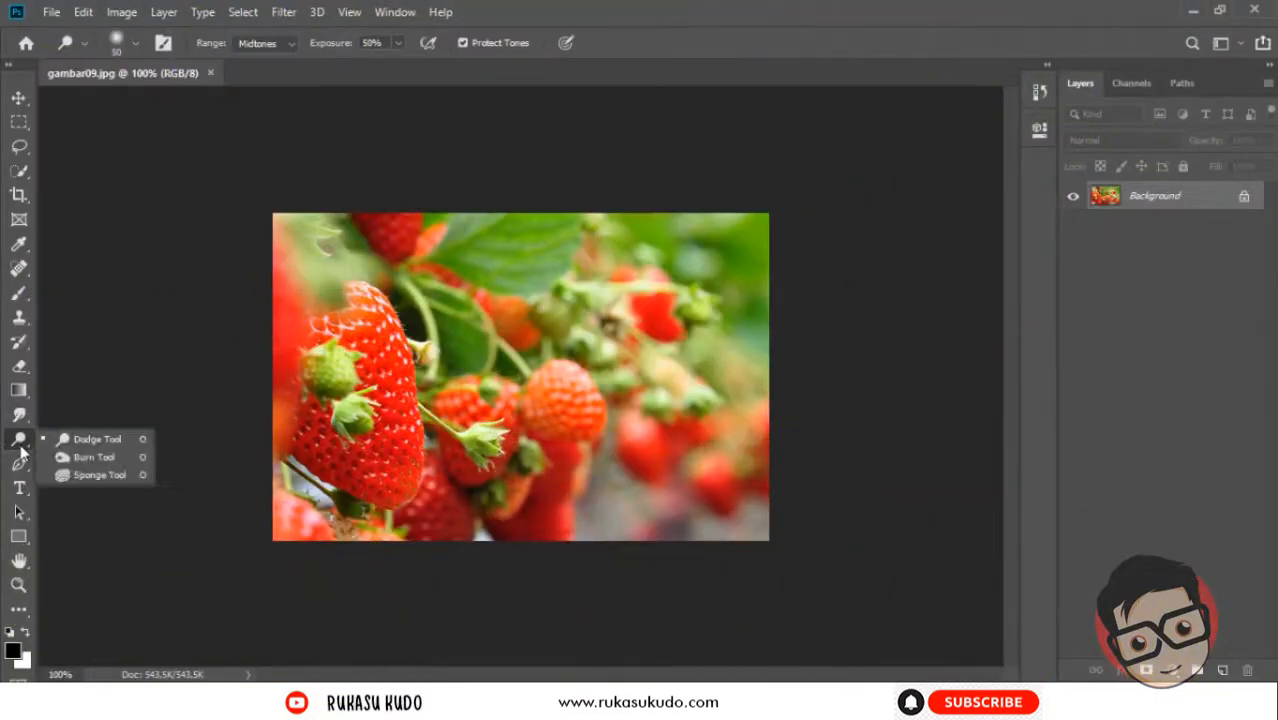
click(88, 454)
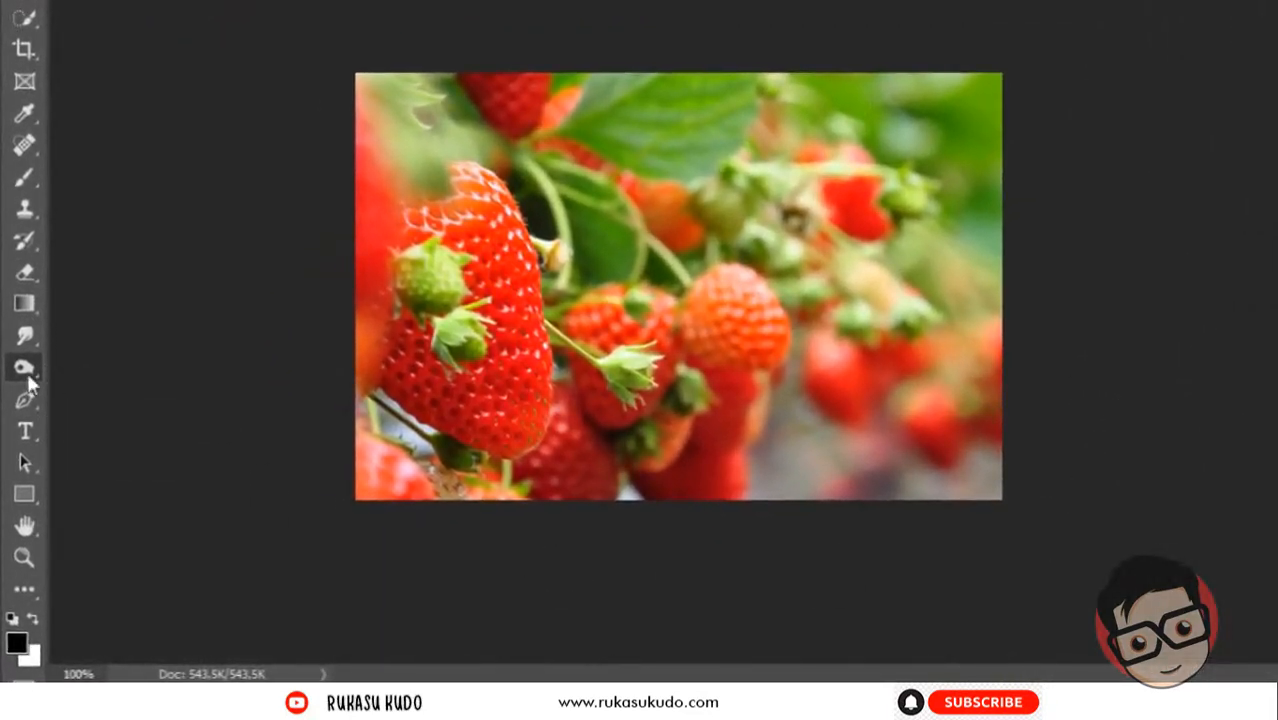
right_click(27, 375)
click(105, 390)
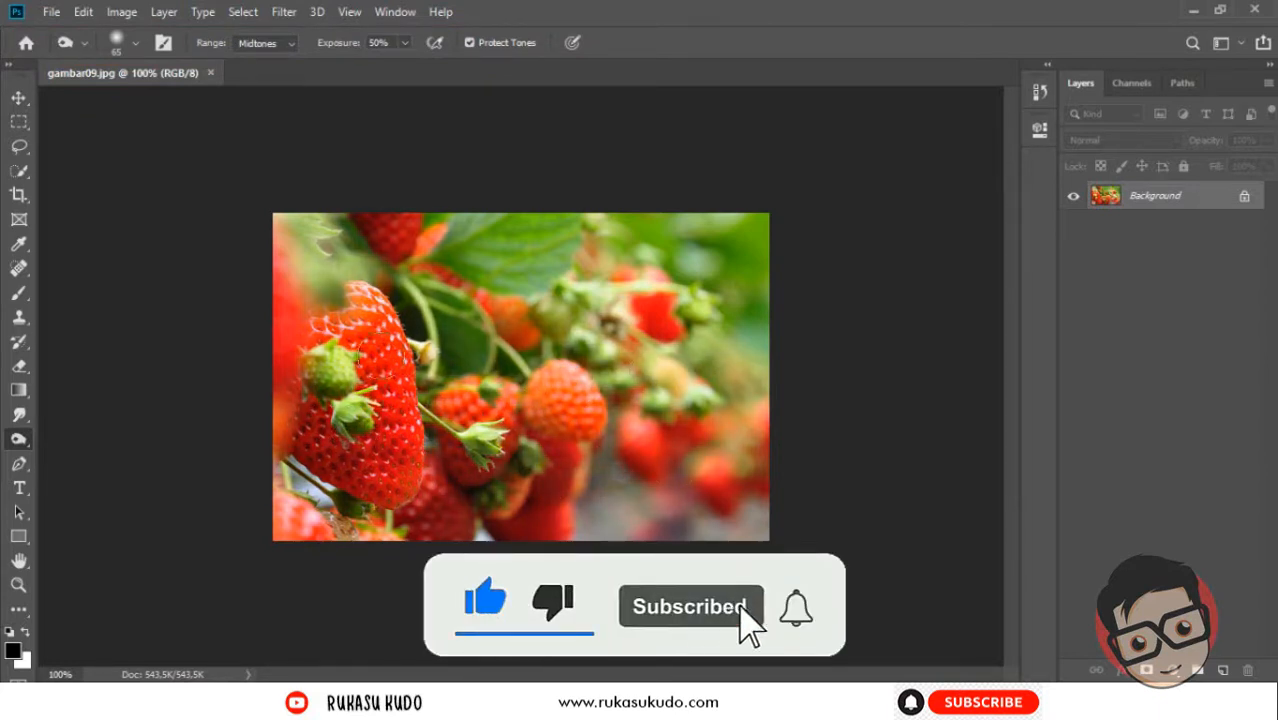
mouse_move(388, 360)
mouse_down()
mouse_move(378, 440)
mouse_move(446, 420)
mouse_move(594, 456)
mouse_move(482, 435)
mouse_up()
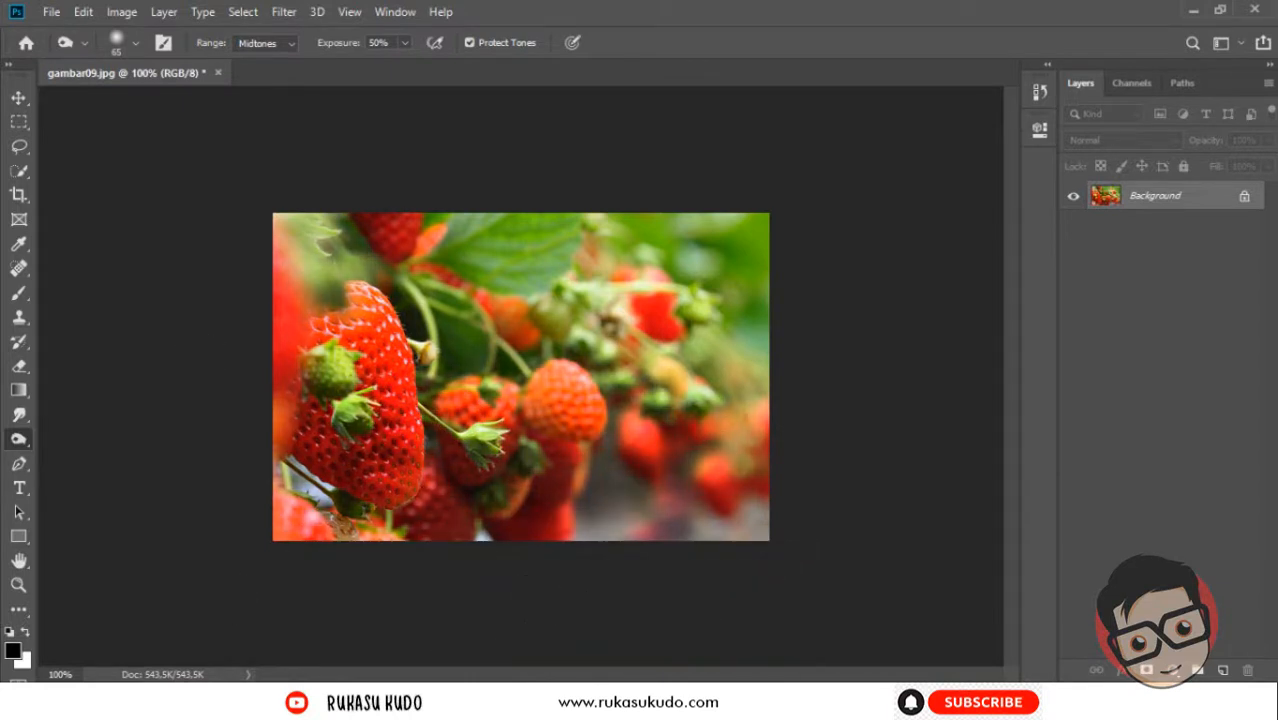
mouse_move(717, 428)
mouse_down()
mouse_move(337, 270)
mouse_move(685, 281)
mouse_move(608, 258)
mouse_move(769, 417)
mouse_move(765, 491)
mouse_up()
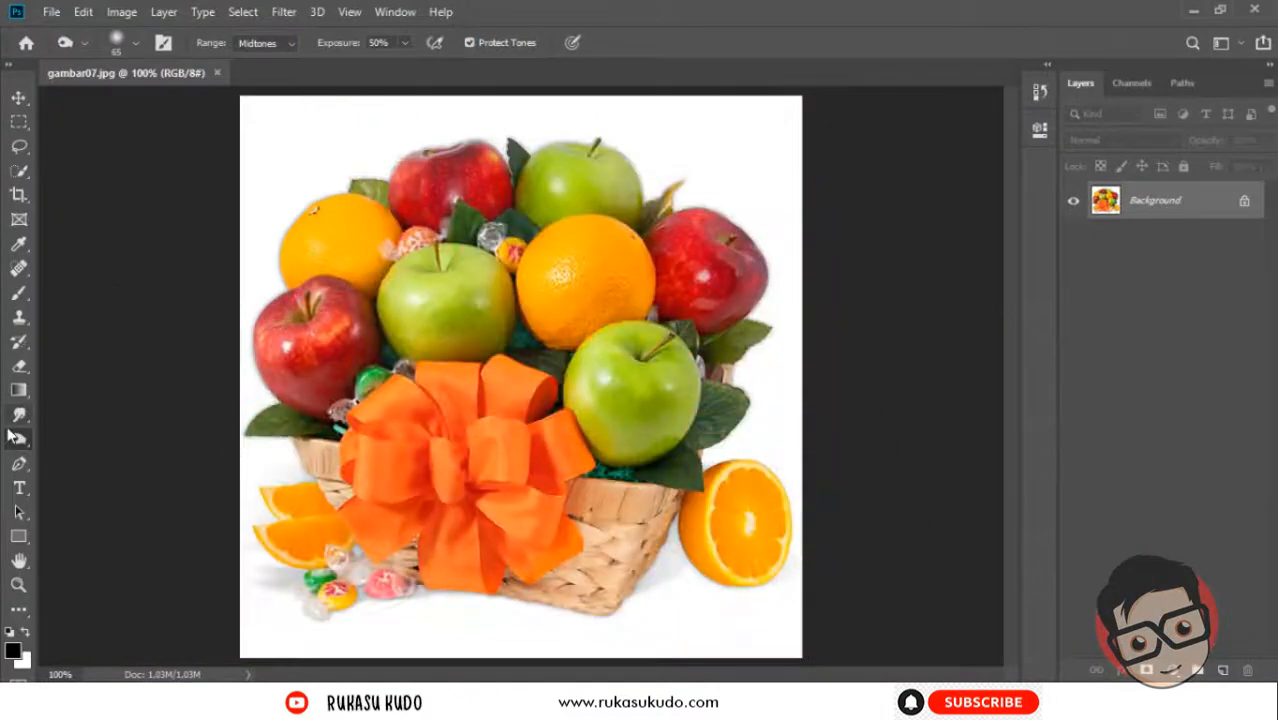
Intensify the colours of the red apple, orange and green apple using the Sponge tool in Saturate mode
right_click(19, 440)
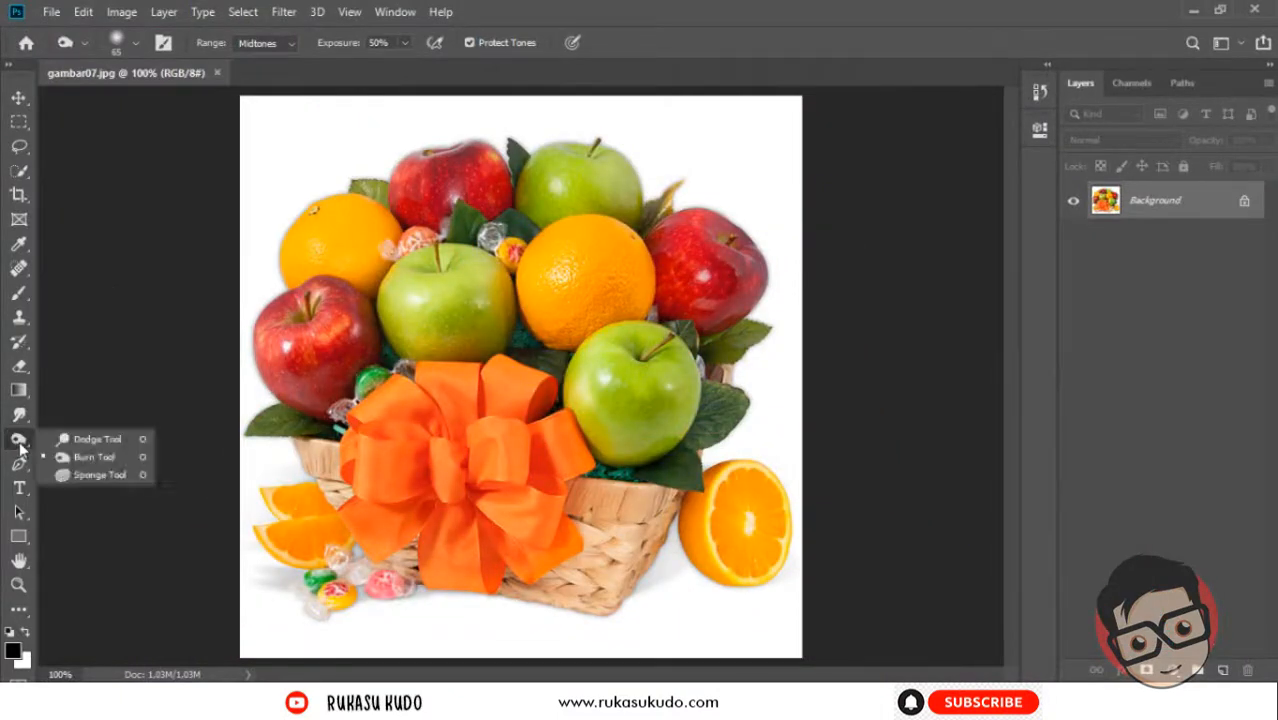
click(100, 476)
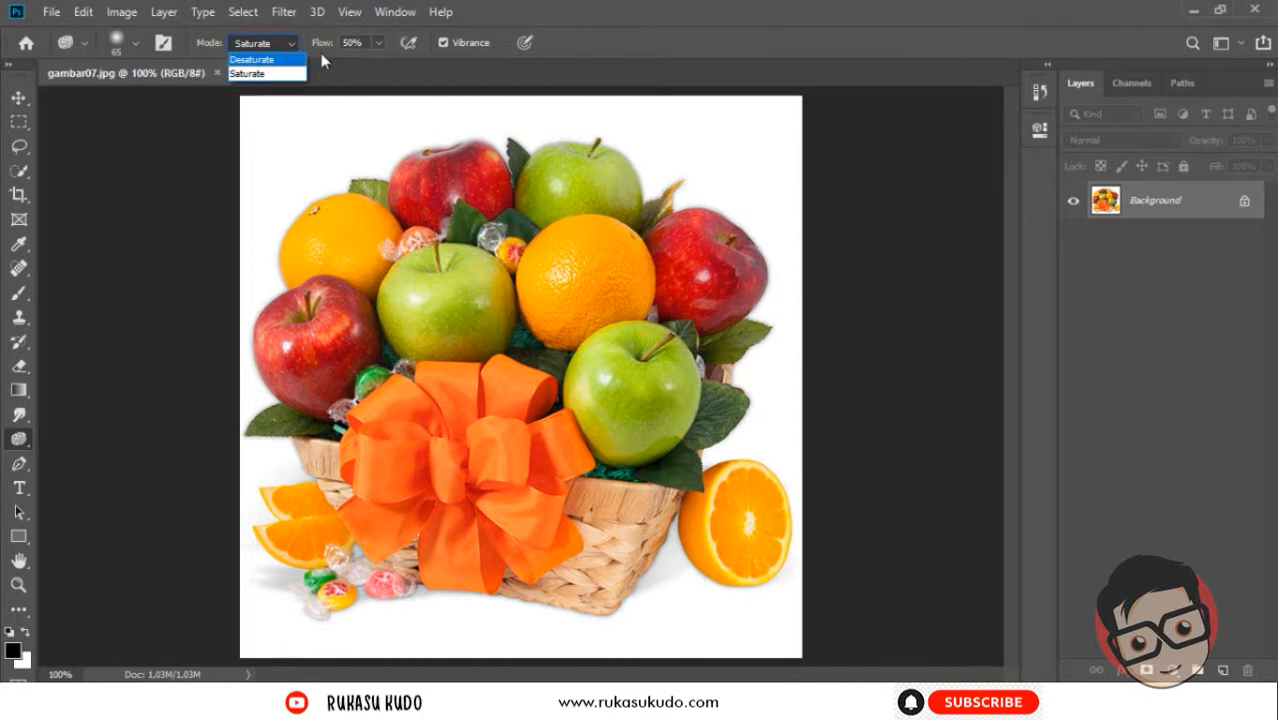
click(321, 60)
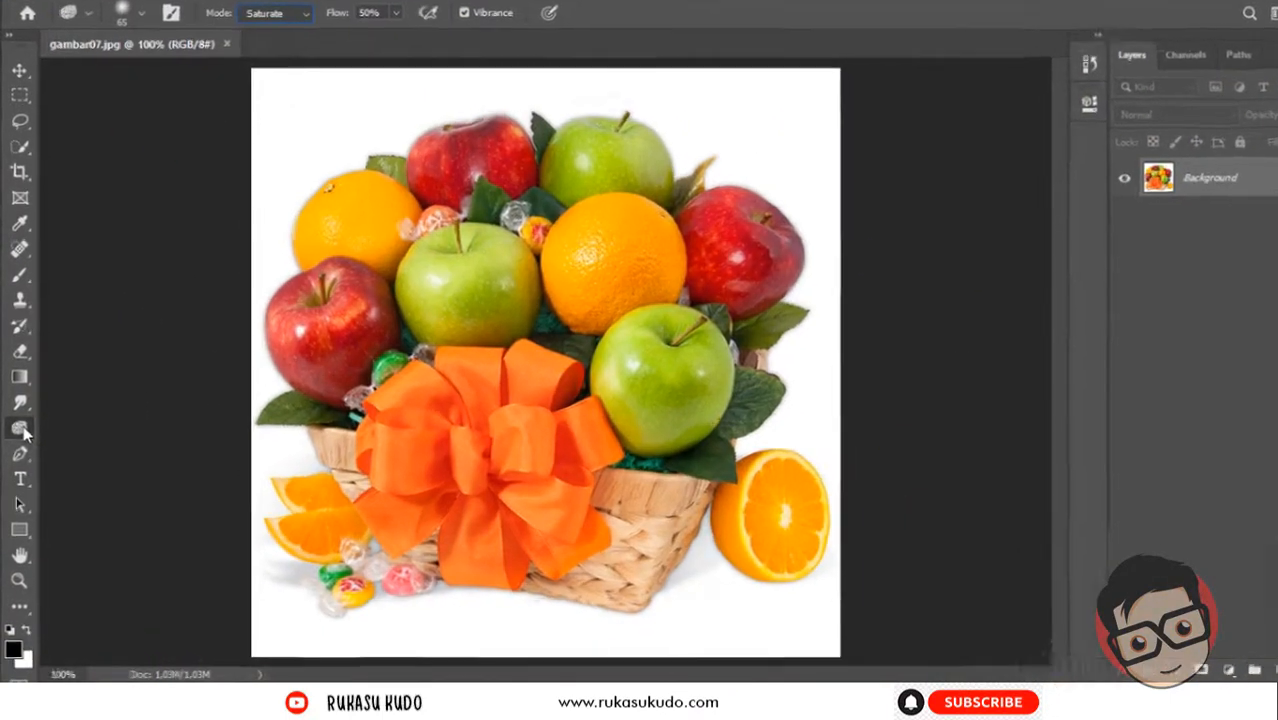
right_click(24, 441)
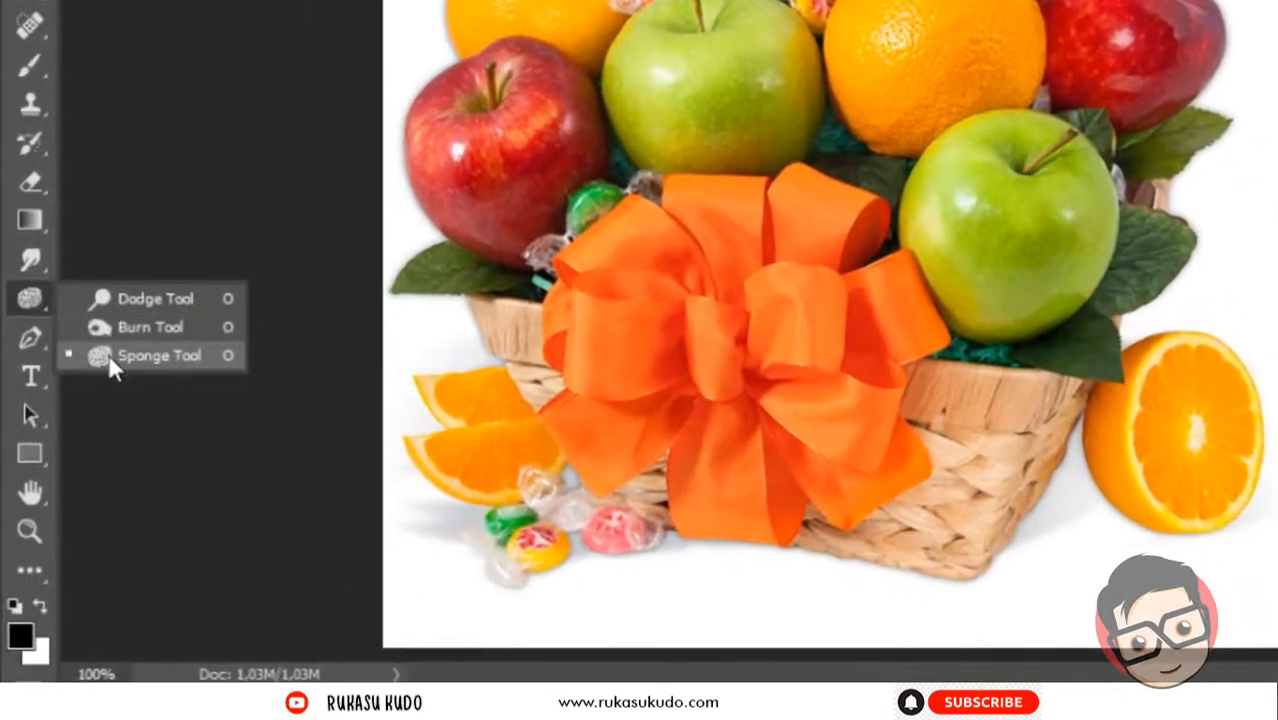
click(108, 358)
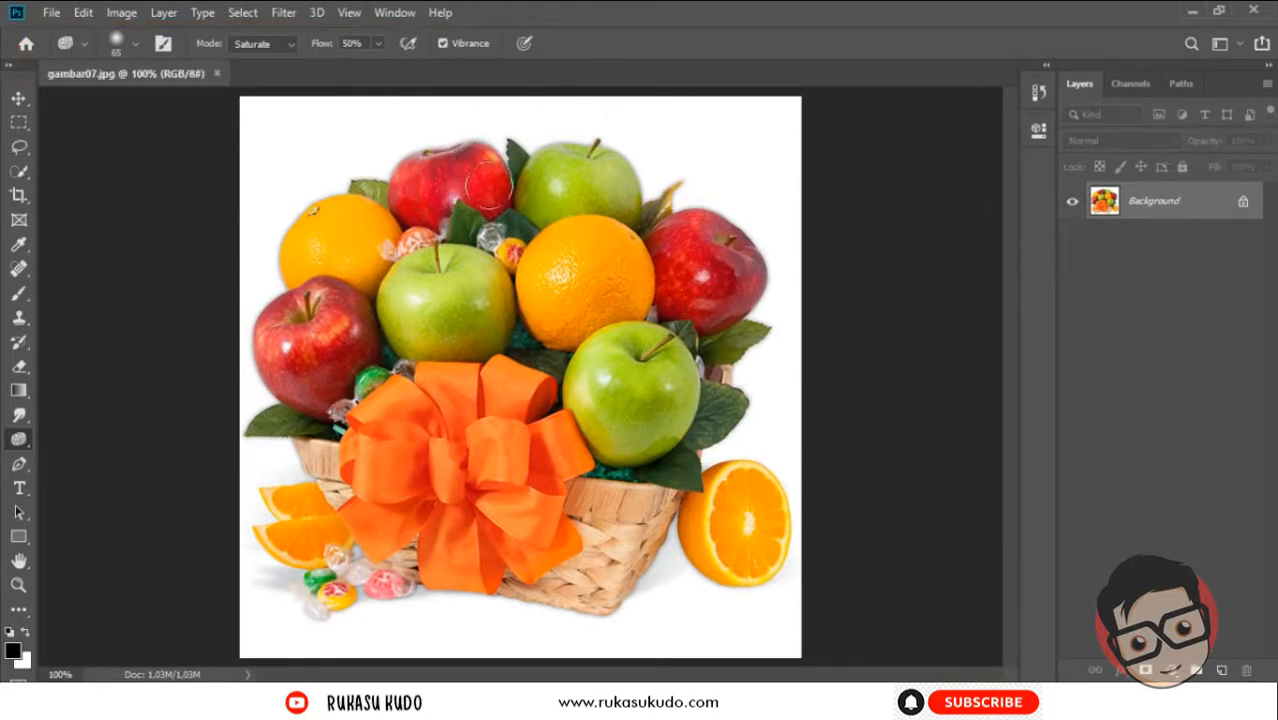
drag(698, 279, 713, 293)
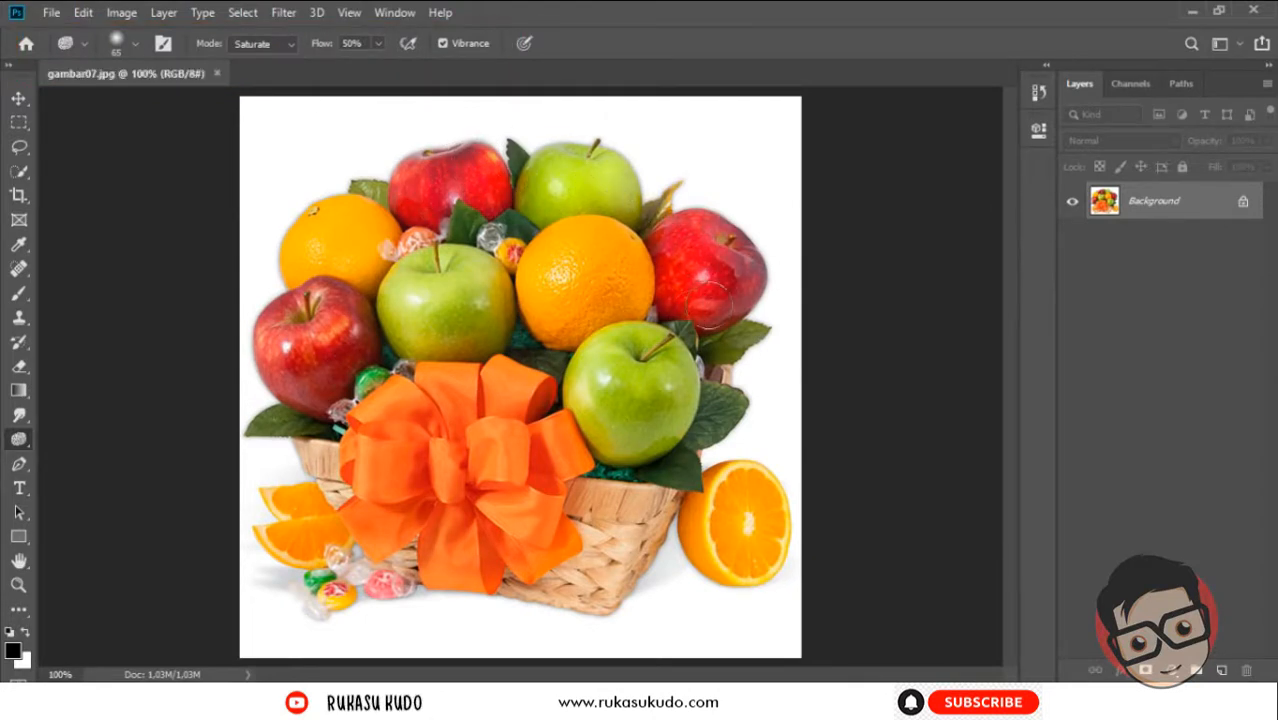
mouse_move(640, 273)
mouse_down()
mouse_move(573, 264)
mouse_move(555, 304)
mouse_move(672, 438)
mouse_move(629, 486)
mouse_up()
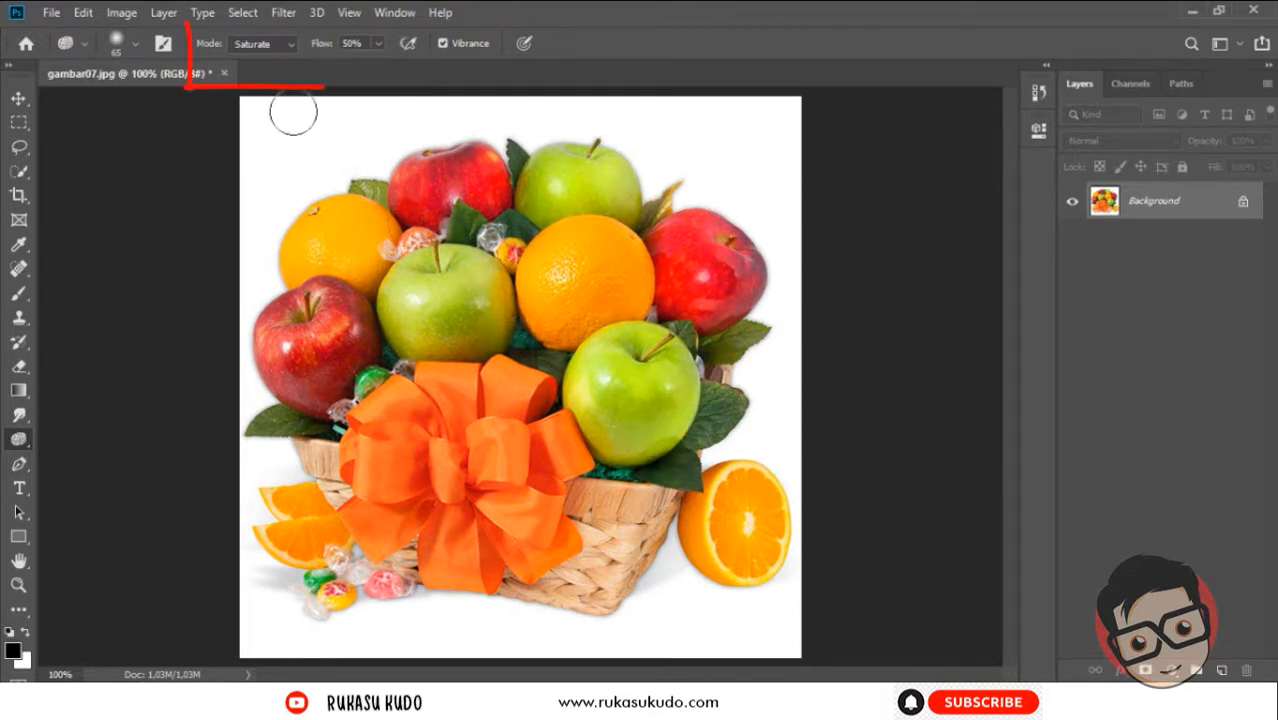
Switch the Sponge tool to Desaturate mode and mute the colours of the green apples and neighbouring fruit
click(256, 42)
click(252, 58)
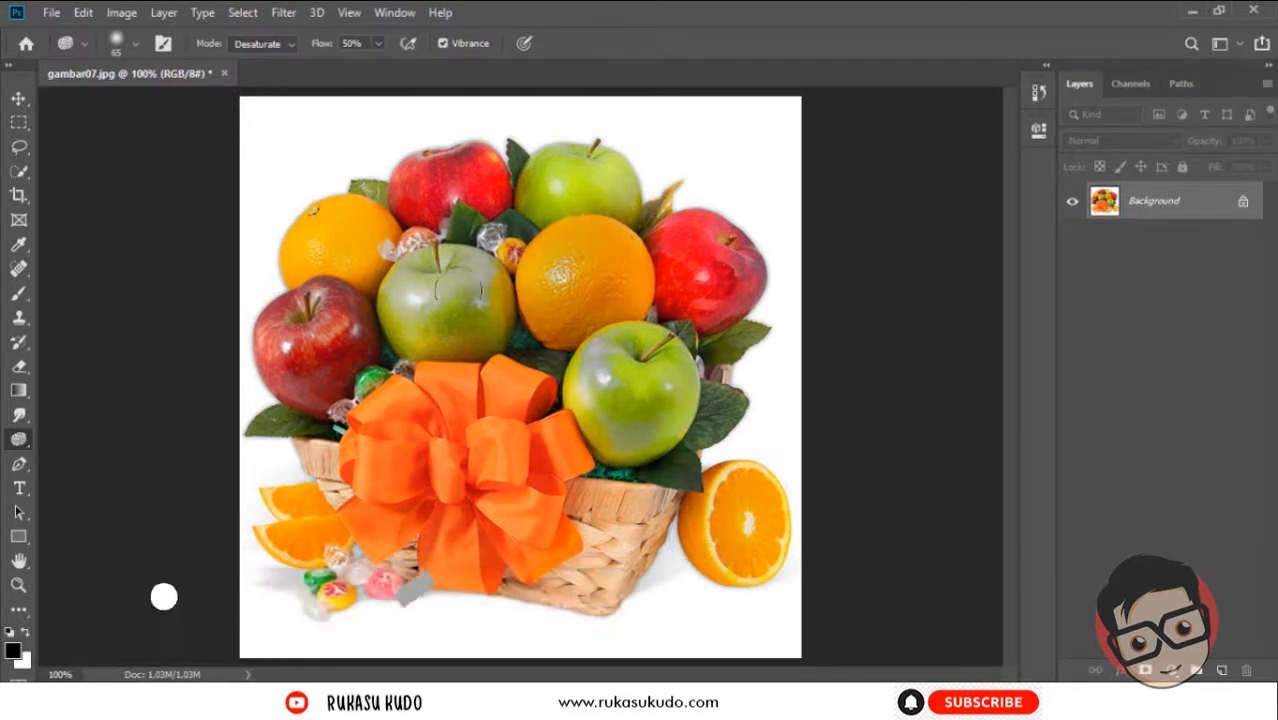
key(ctrl+z)
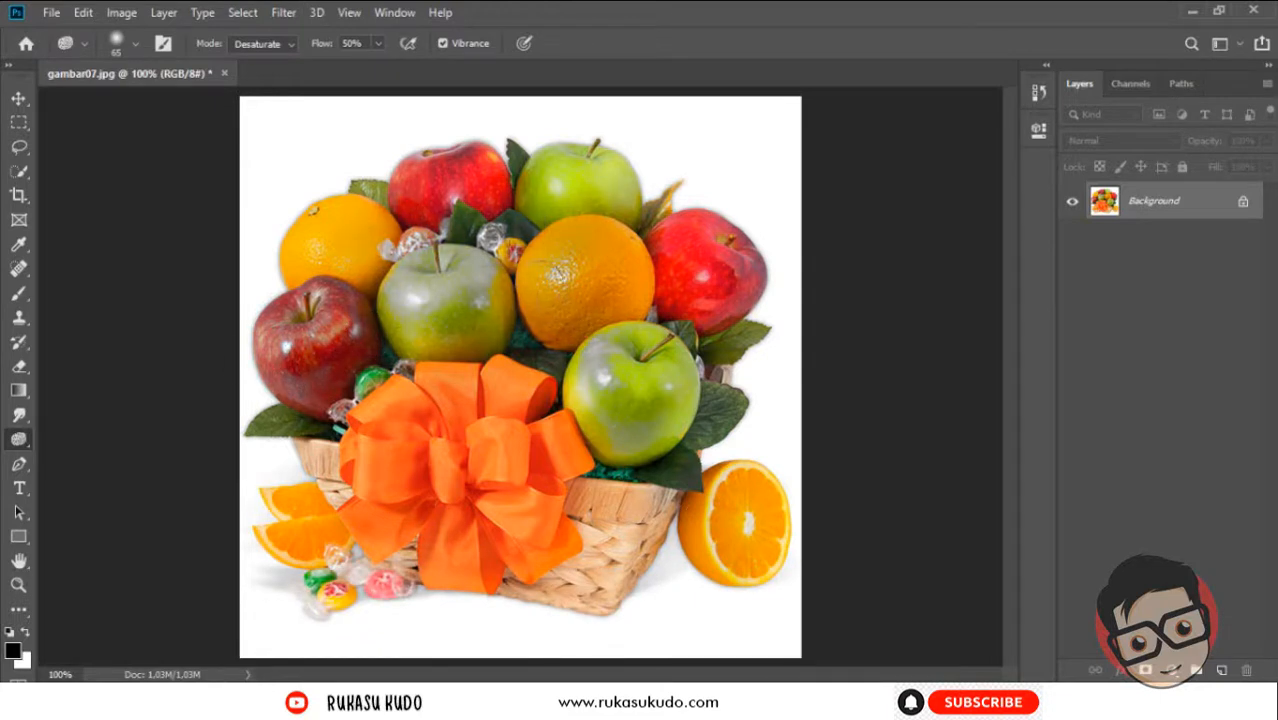